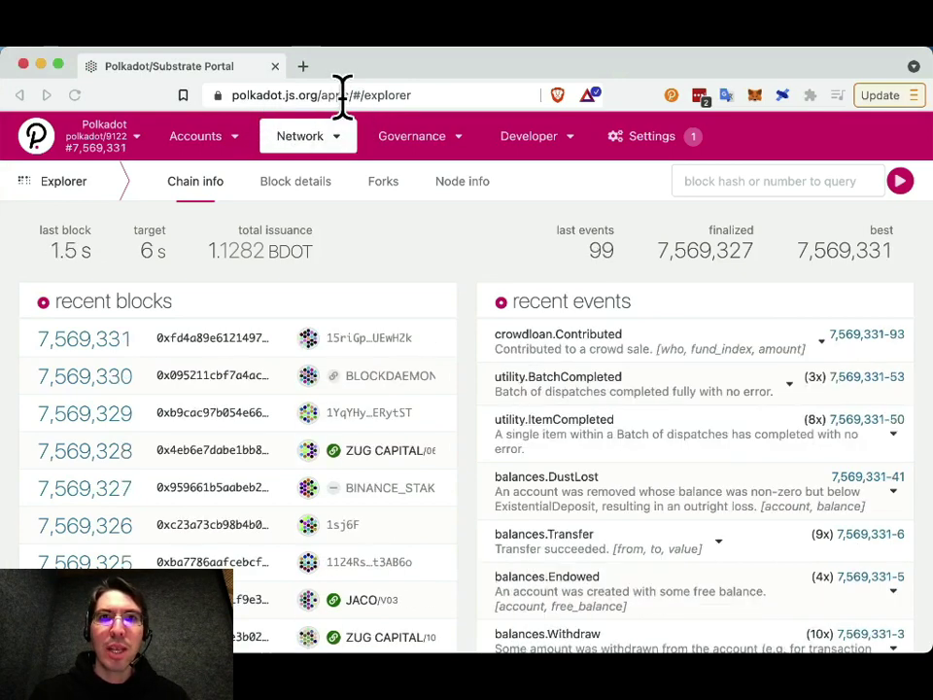
left_click(345, 96)
left_click(352, 94)
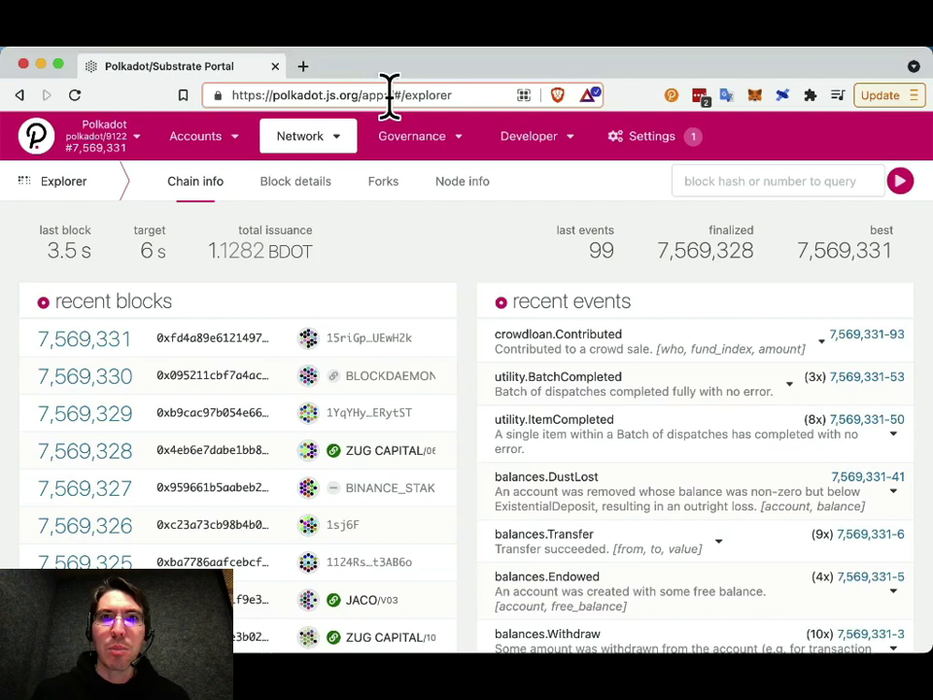
left_click_drag(389, 95, 223, 91)
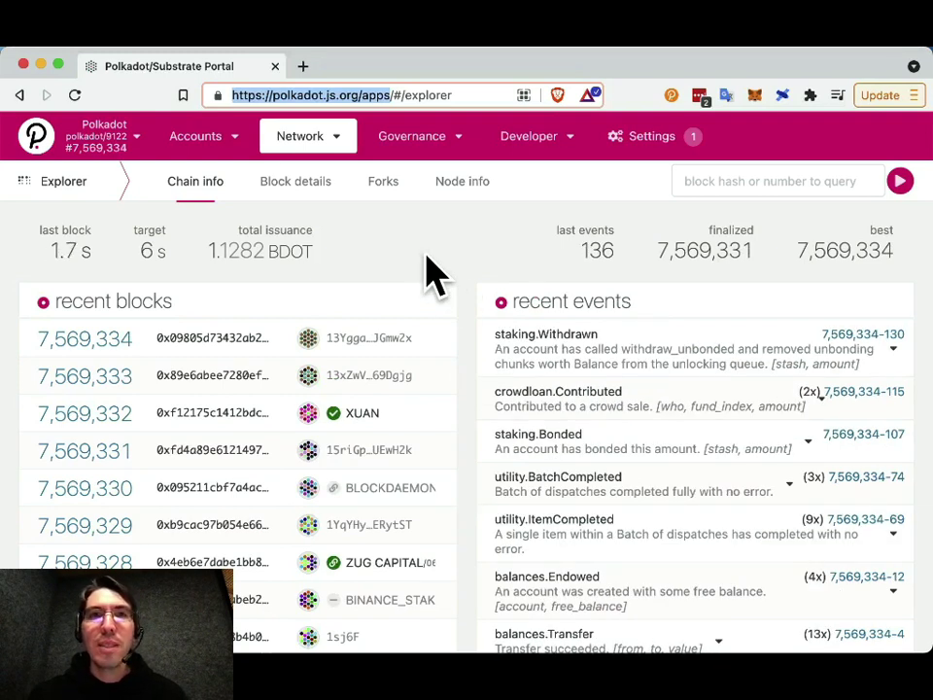
Step: Open the network's Parachains section and view its parathreads and auctions, ending on the Crowdloan page
mouse_move(328, 144)
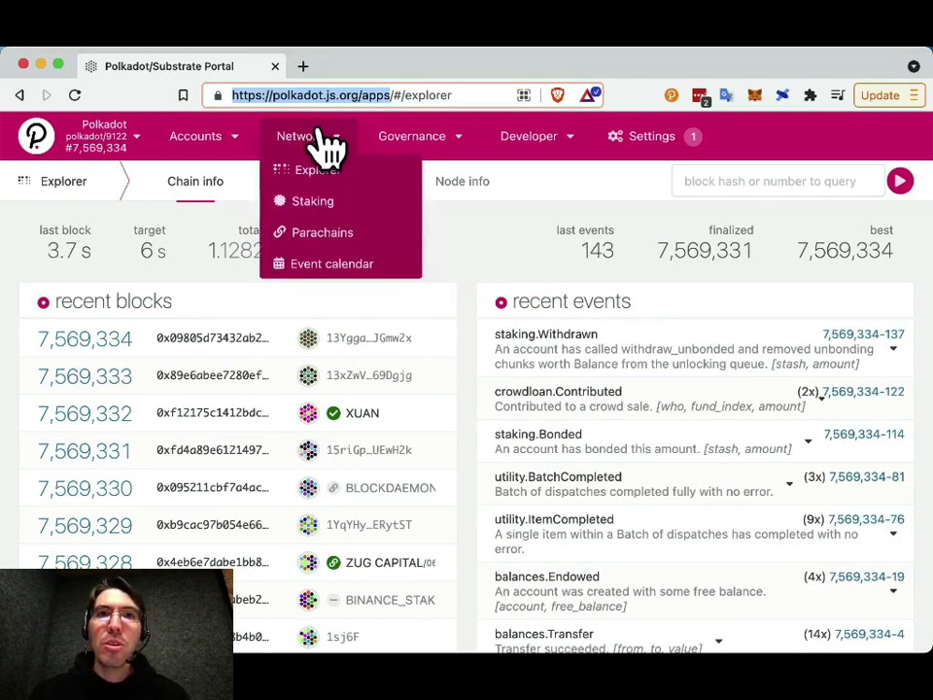
left_click(324, 245)
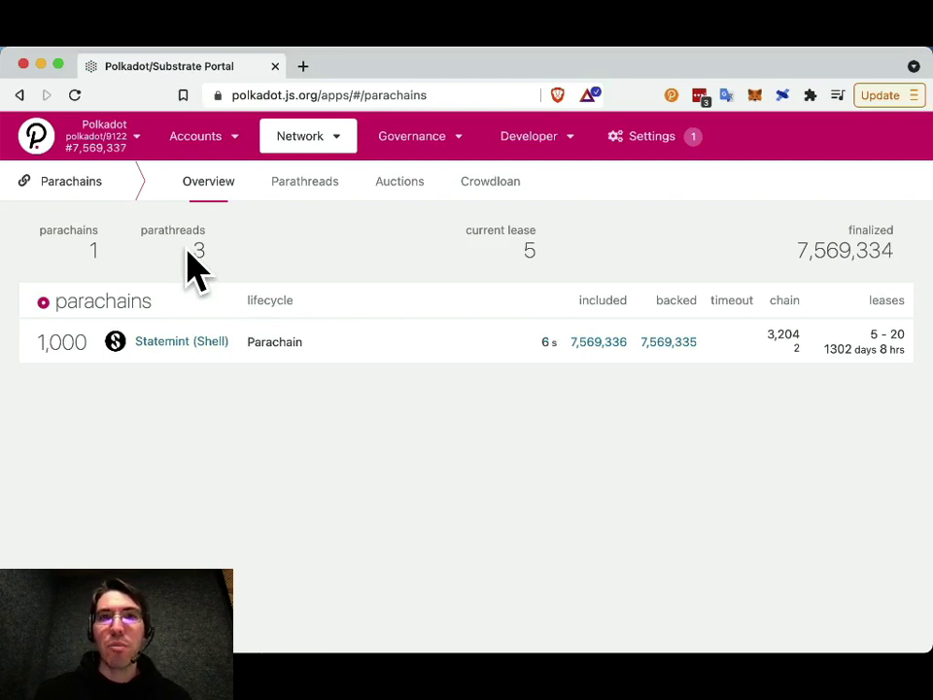
left_click(312, 187)
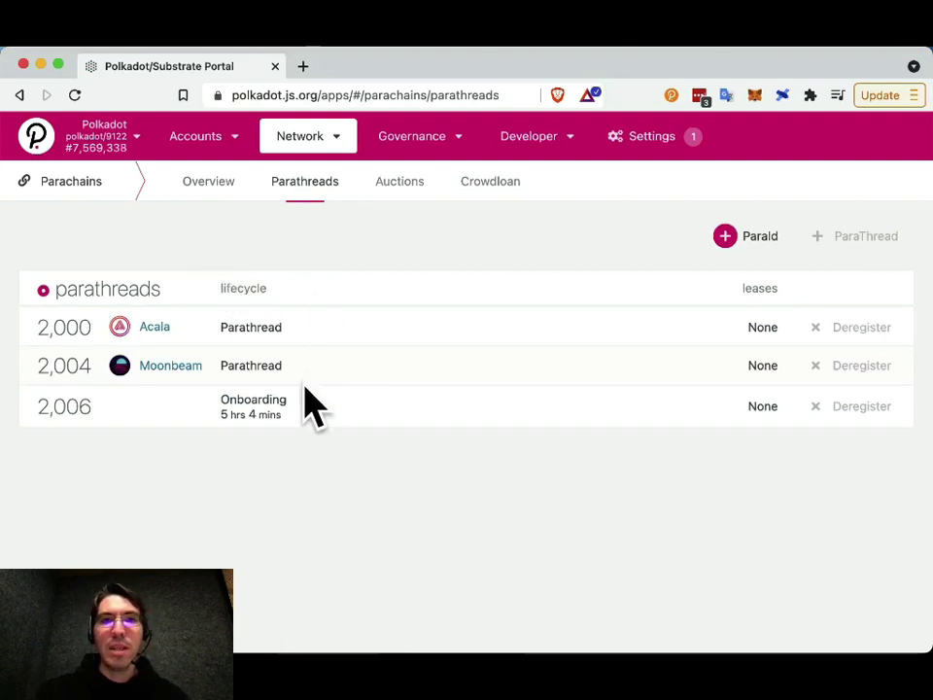
left_click(401, 187)
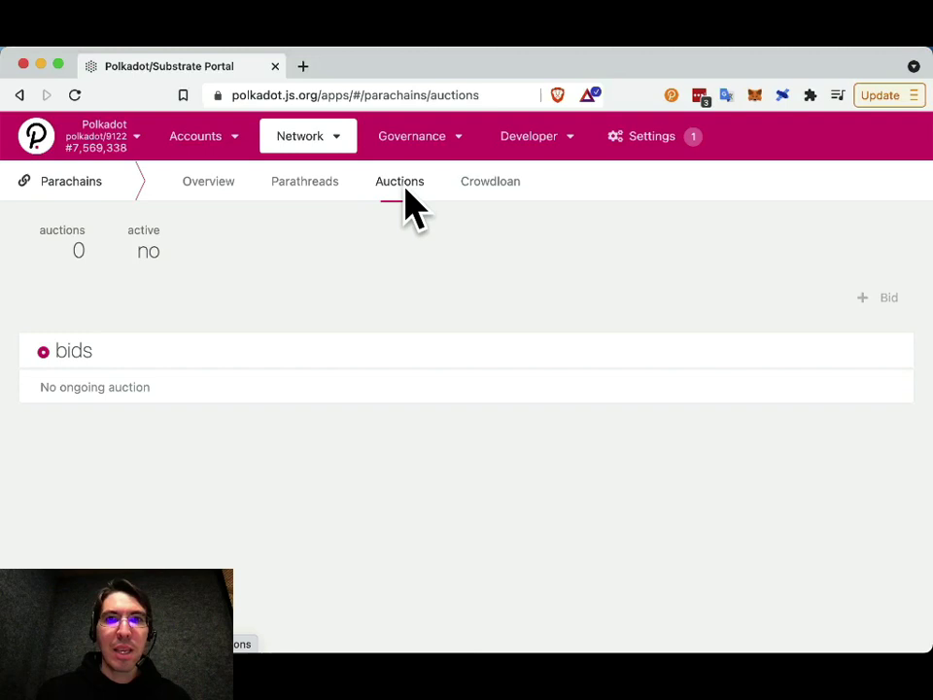
left_click(492, 187)
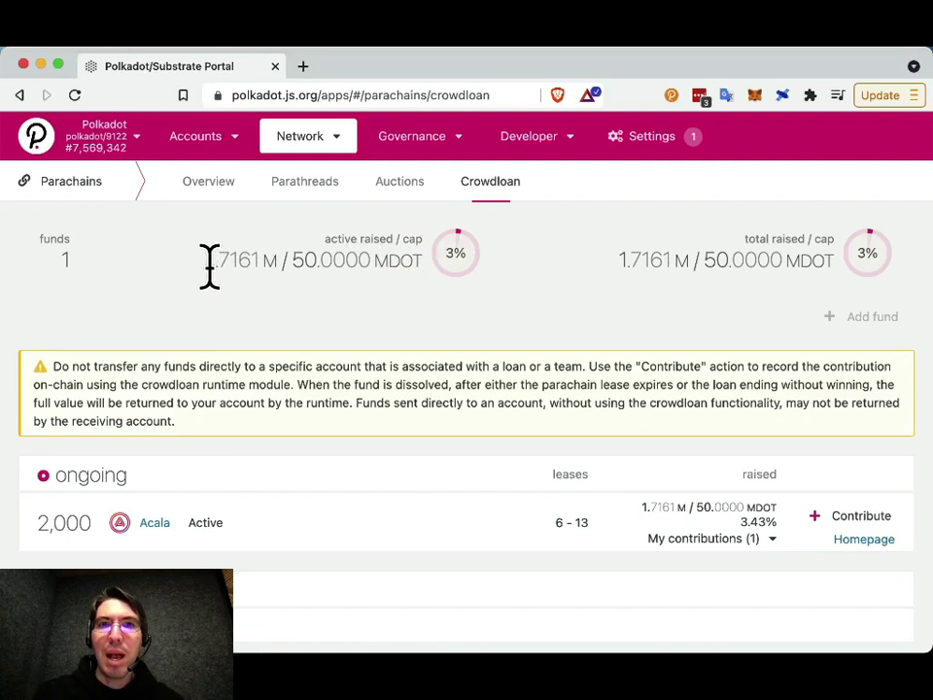
Step: Examine the crowdloan's active raised amount and cap, and the Acala entry's ID, name, status, lease periods and raised amount
left_click_drag(206, 262, 264, 266)
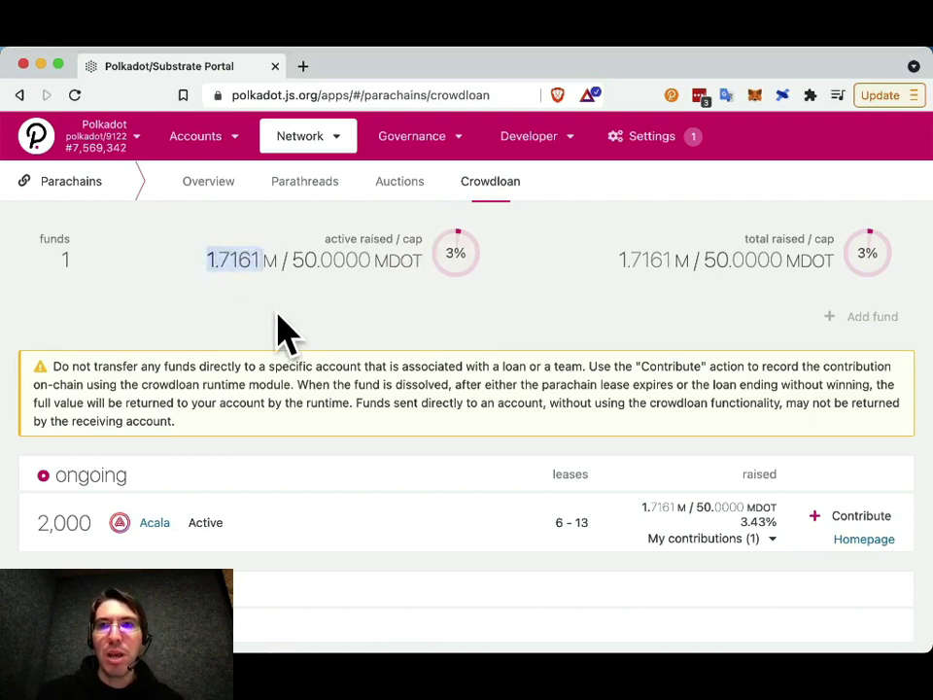
double_click(318, 260)
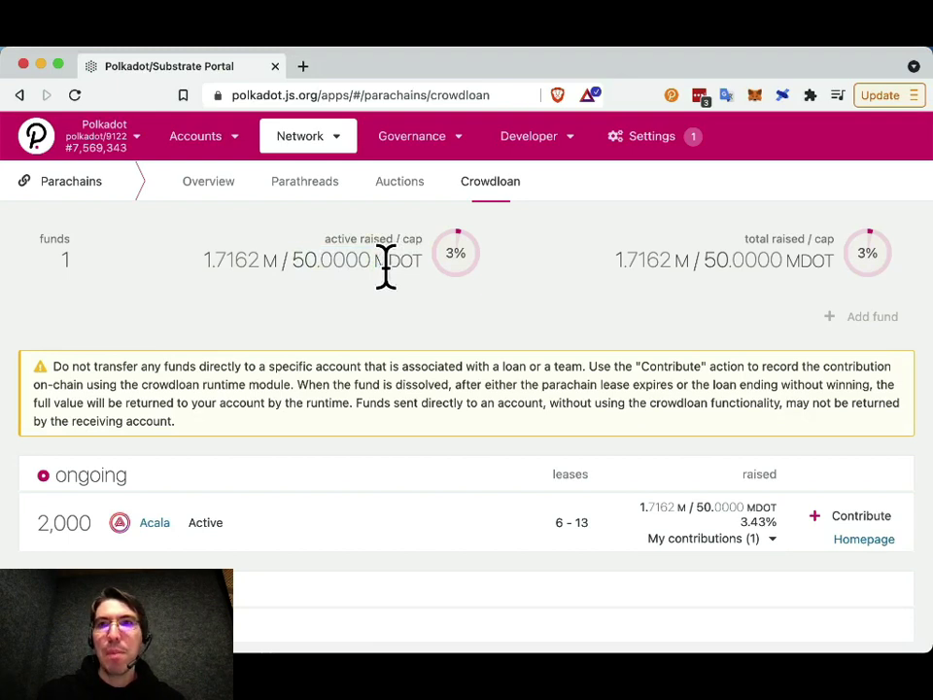
scroll(603, 316, "down", 1)
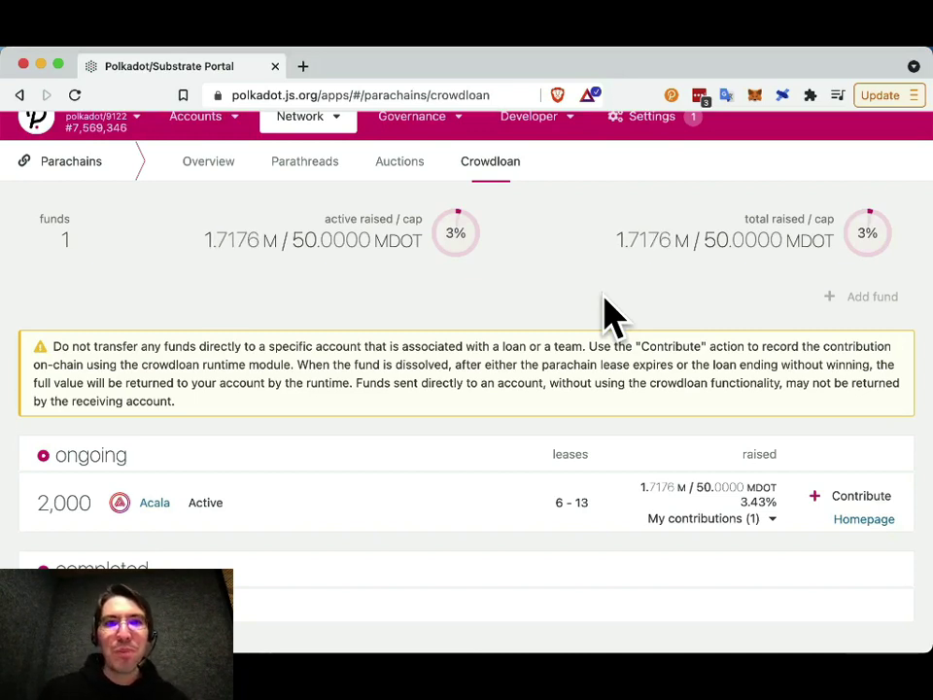
left_click_drag(83, 498, 35, 502)
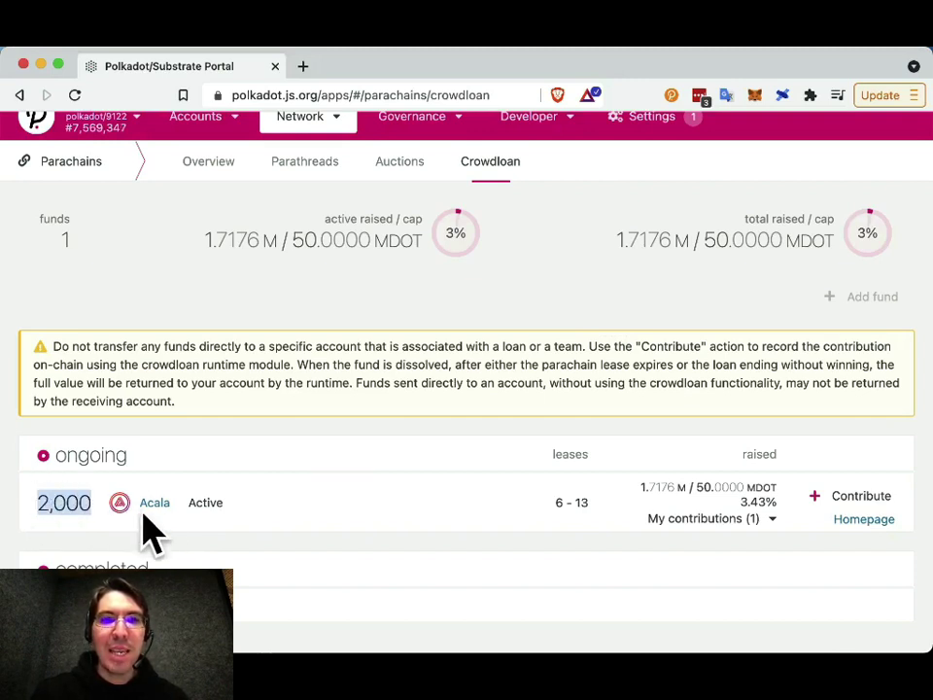
left_click_drag(185, 525, 137, 503)
left_click_drag(236, 530, 193, 520)
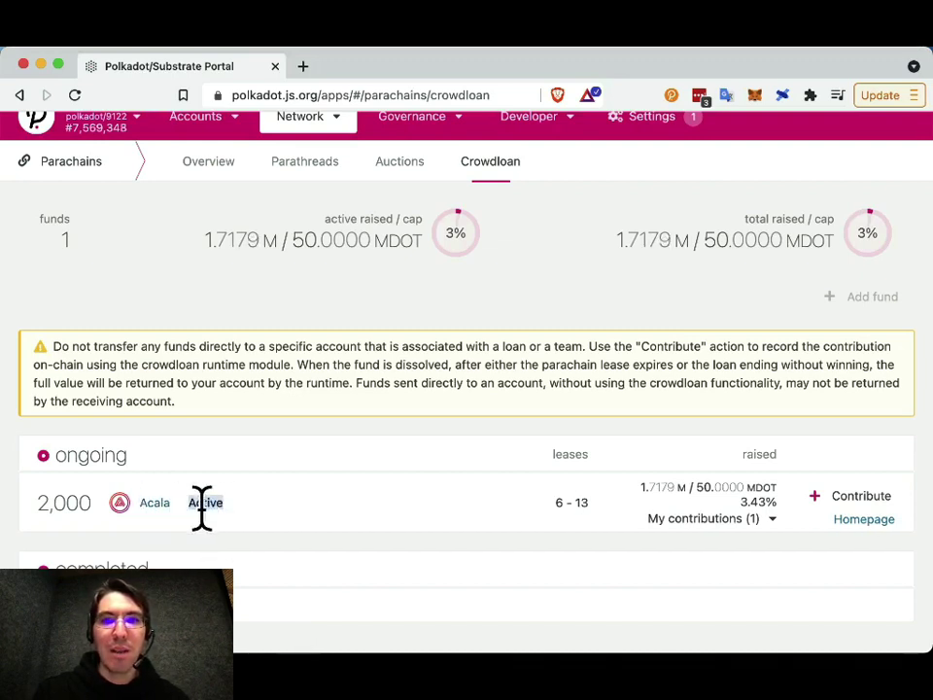
left_click(593, 505)
left_click_drag(593, 506, 554, 501)
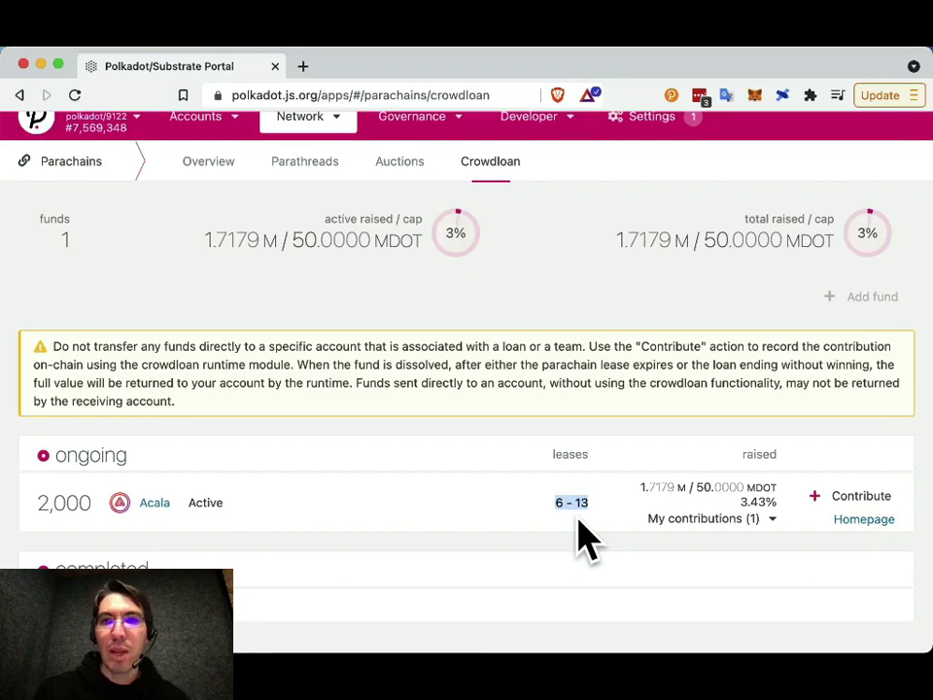
left_click(672, 483)
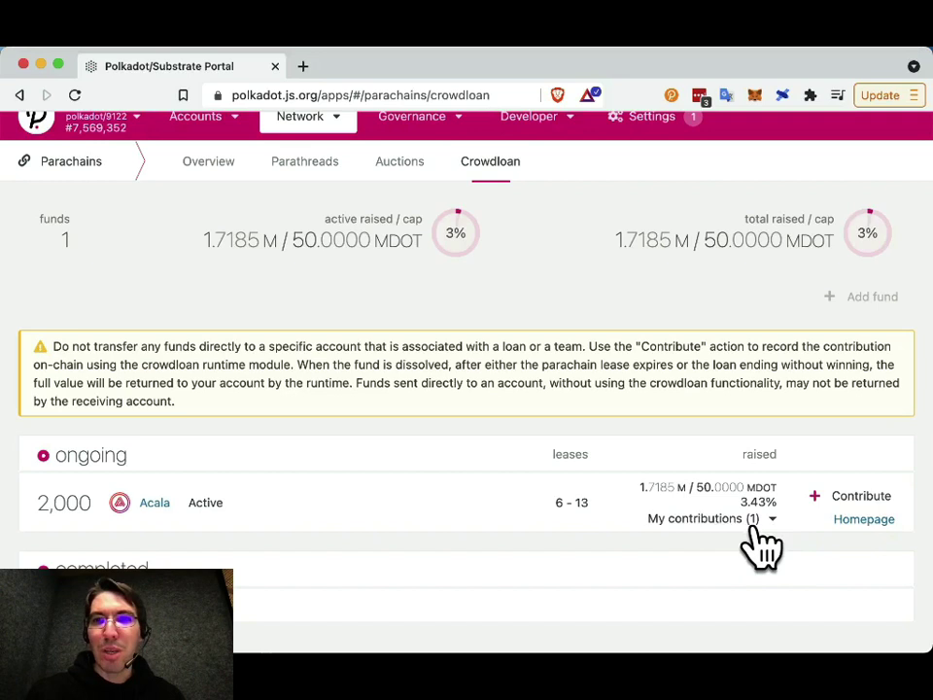
Step: Open the contribution form for the Acala crowdloan and check the minimum allowed contribution
left_click(861, 498)
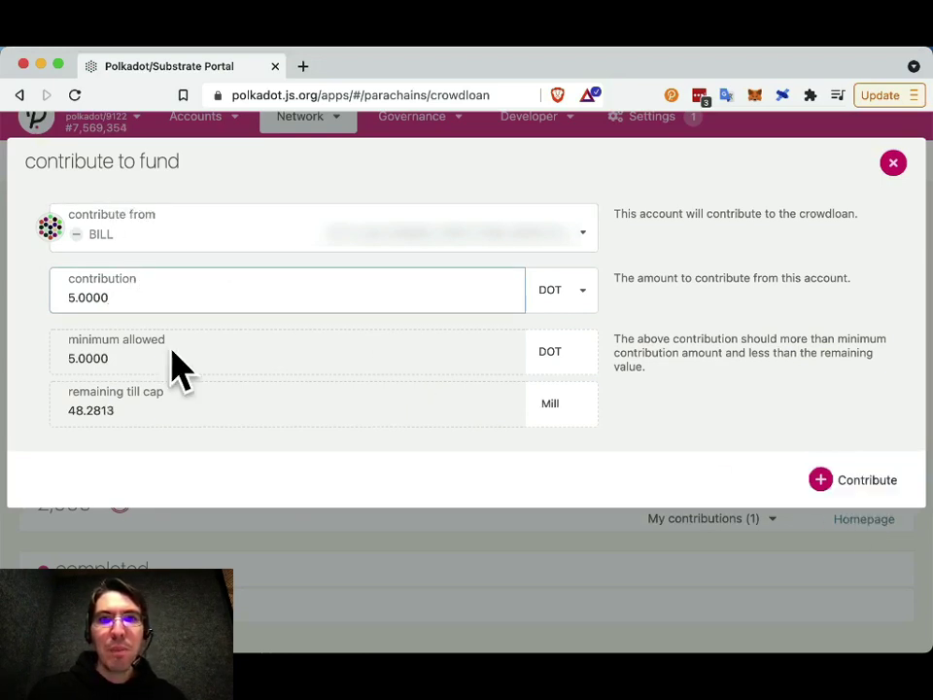
key("Left")
key("Left")
key("Left")
key("Left")
key("Left")
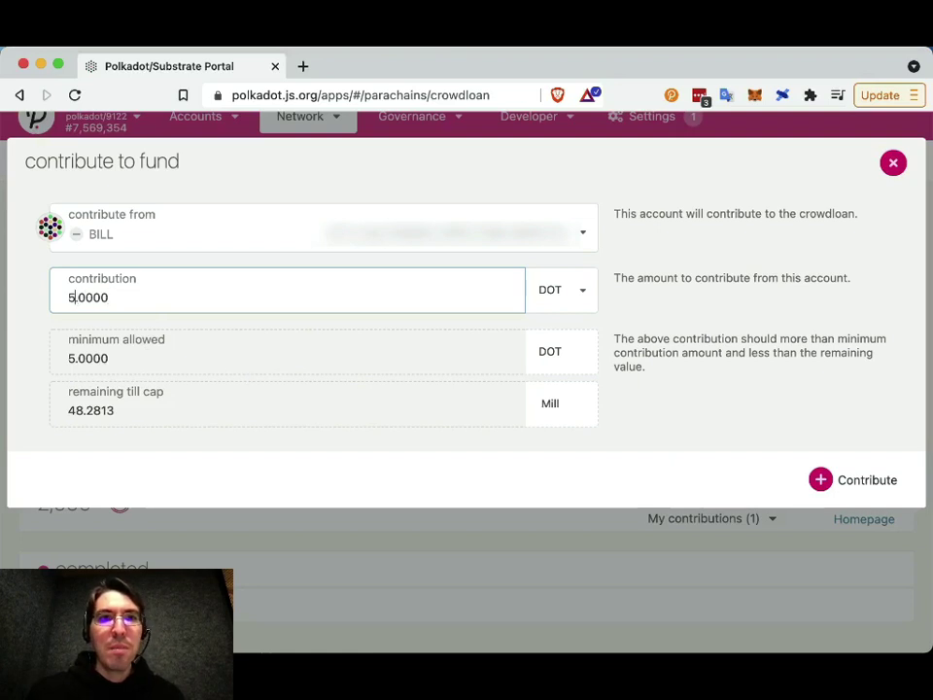
left_click_drag(130, 375, 56, 370)
Step: Try a contribution of 4 DOT and restore the amount to 5 DOT
left_click(104, 297)
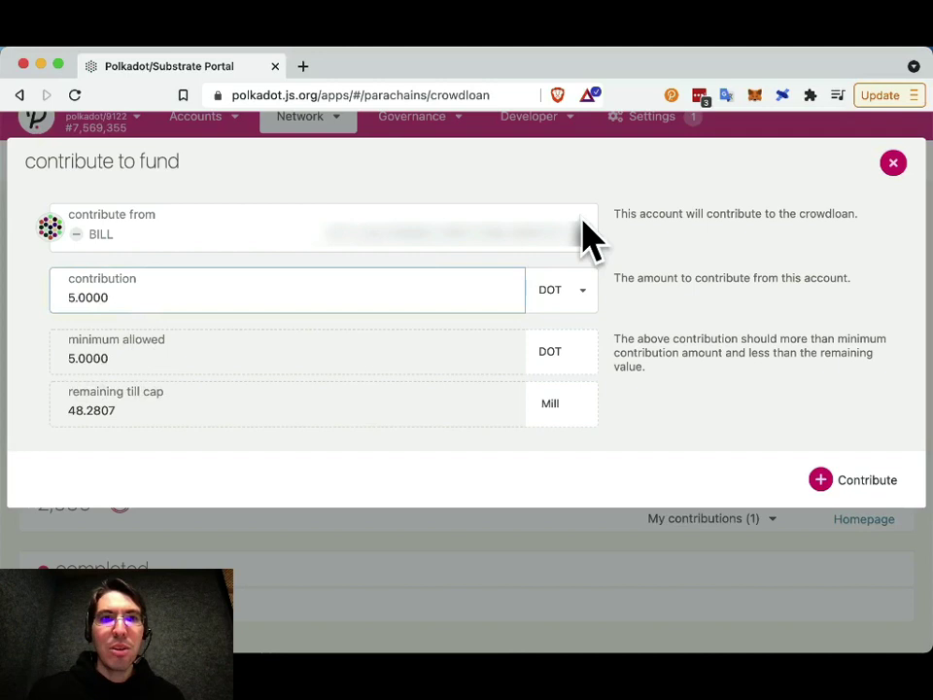
key("Left")
key("Left")
key("Left")
key("Left")
key("Left")
key("BackSpace")
type("4")
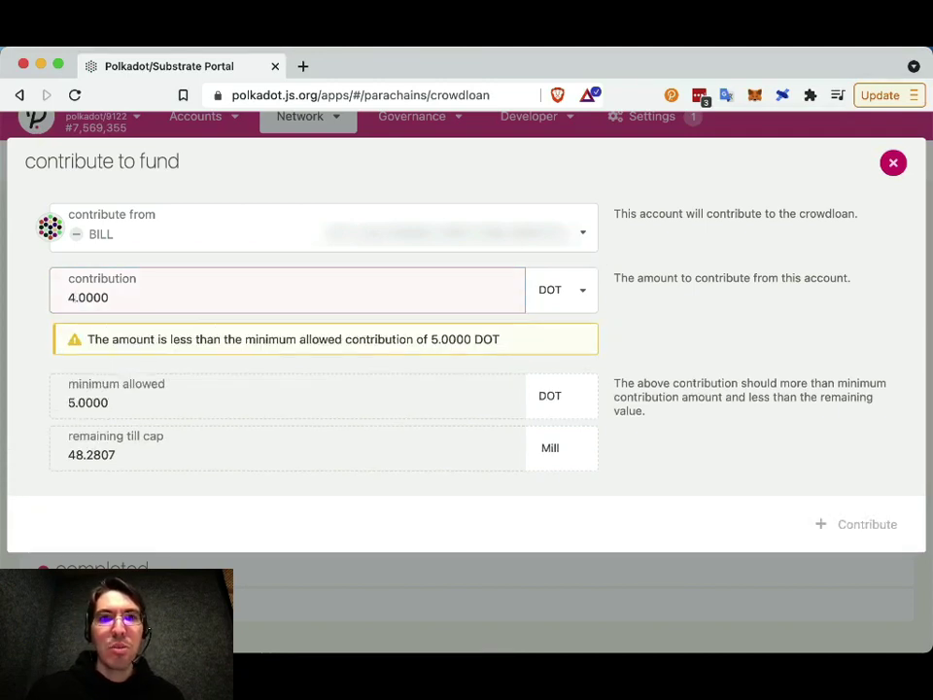
key("BackSpace")
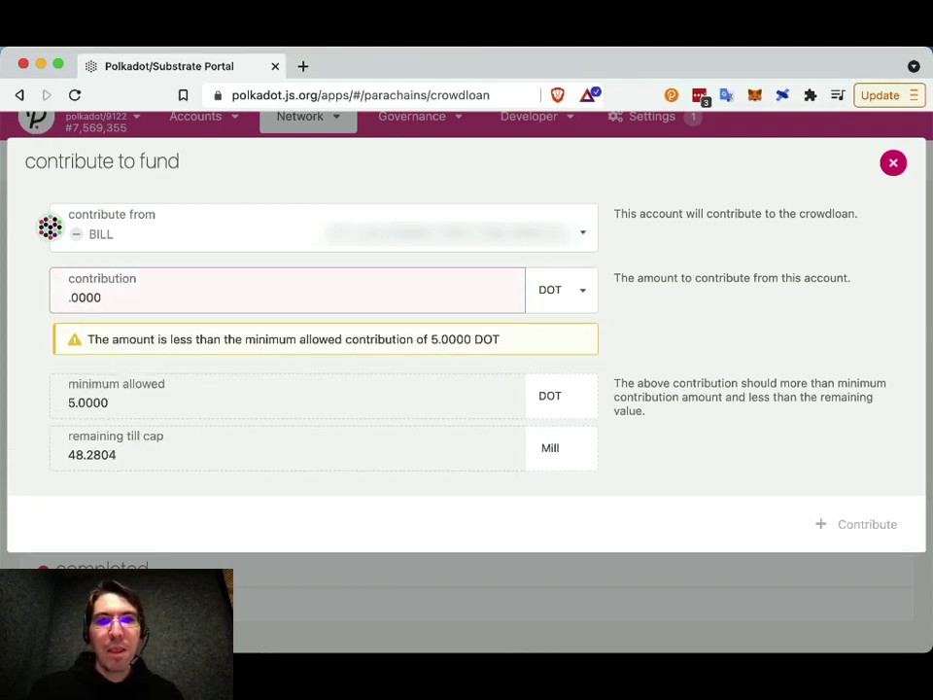
type("5")
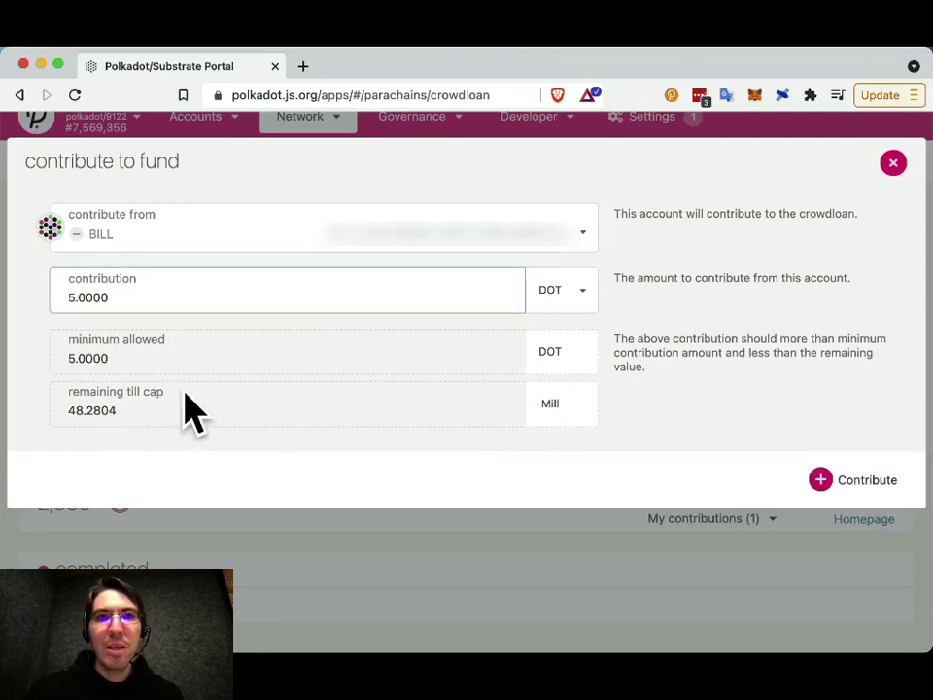
Step: Submit the 5 DOT contribution to Acala for signing and bring the extension's signing window fully into view
left_click(552, 427)
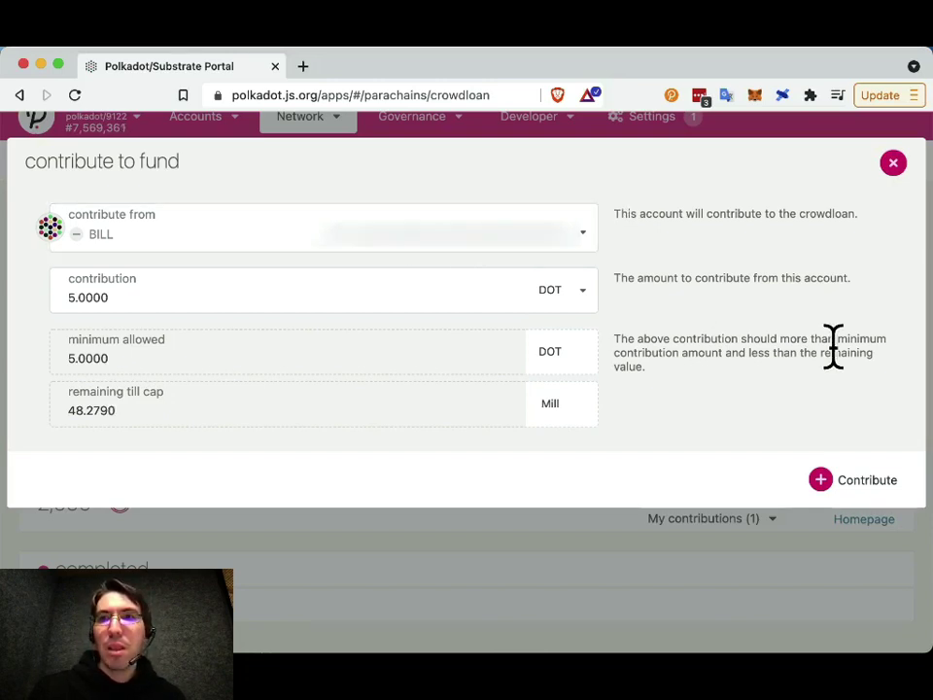
left_click(855, 497)
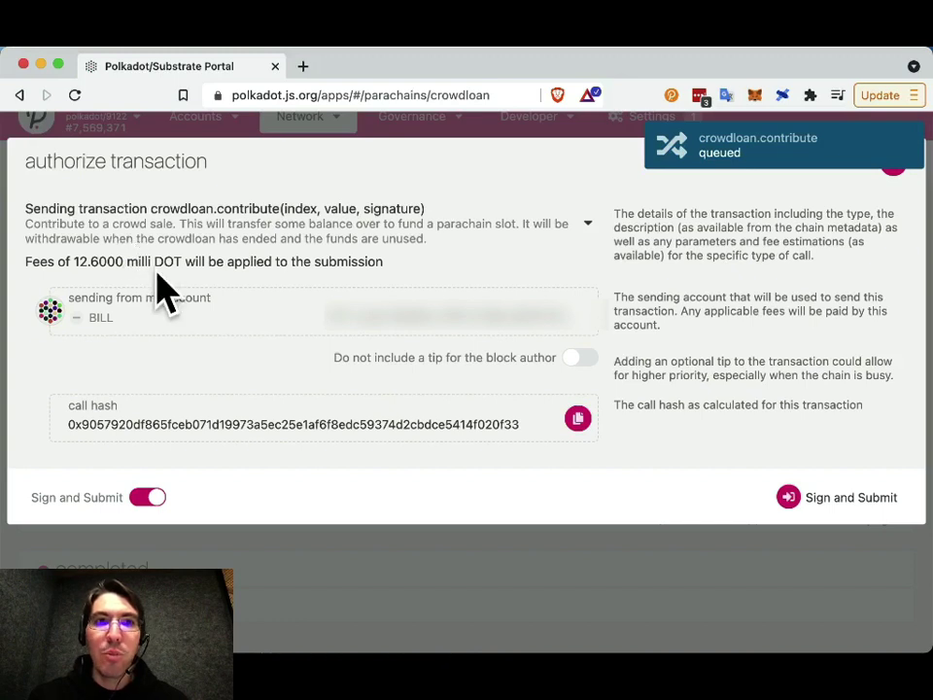
left_click(841, 497)
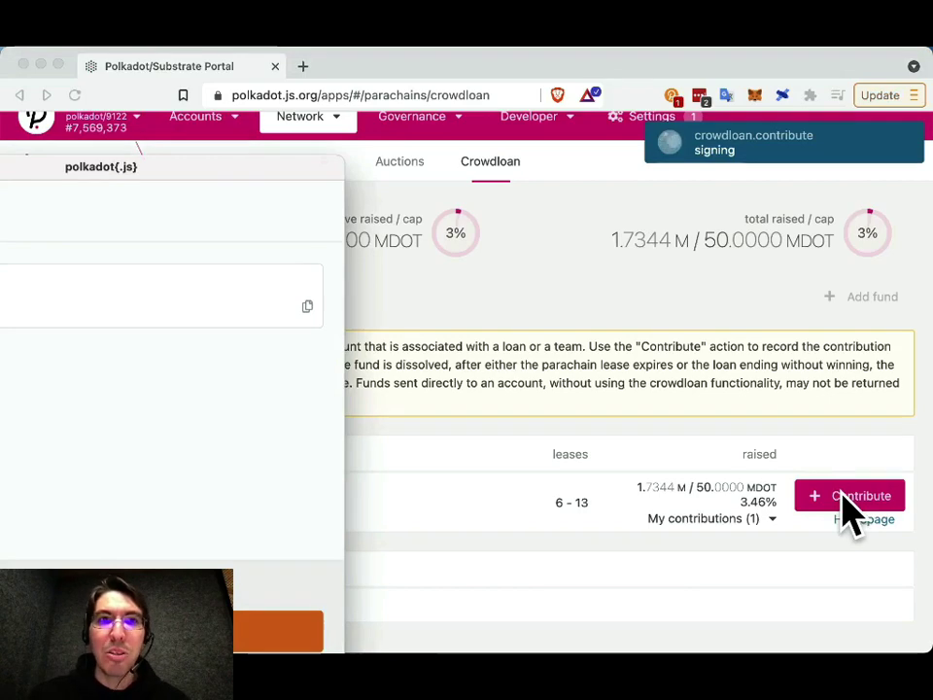
left_click_drag(146, 164, 407, 134)
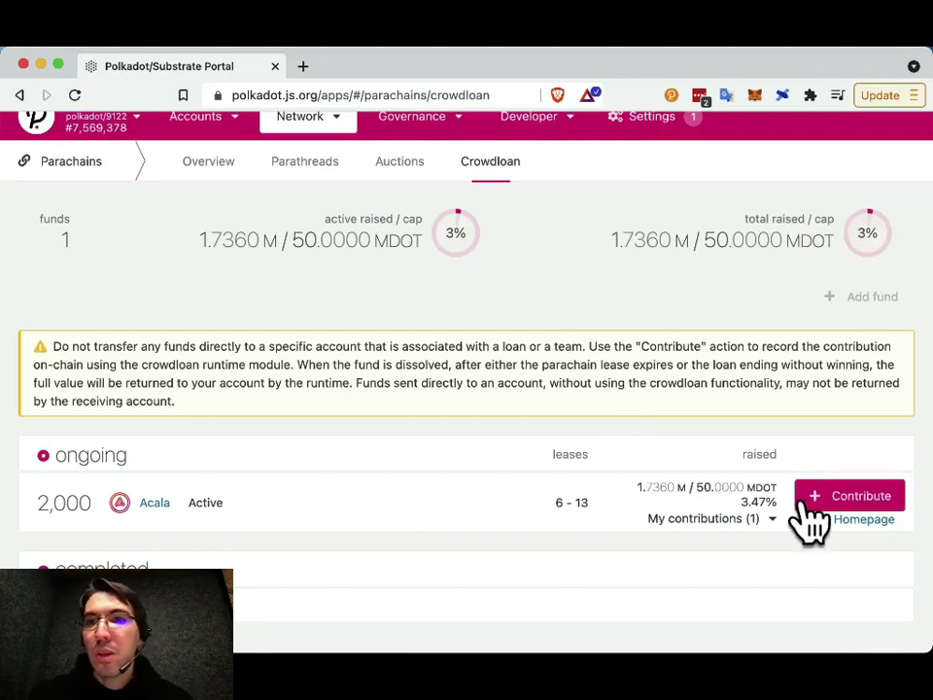
Step: Expand the account's own contributions to the Acala crowdloan and check the contributed amount
left_click(769, 520)
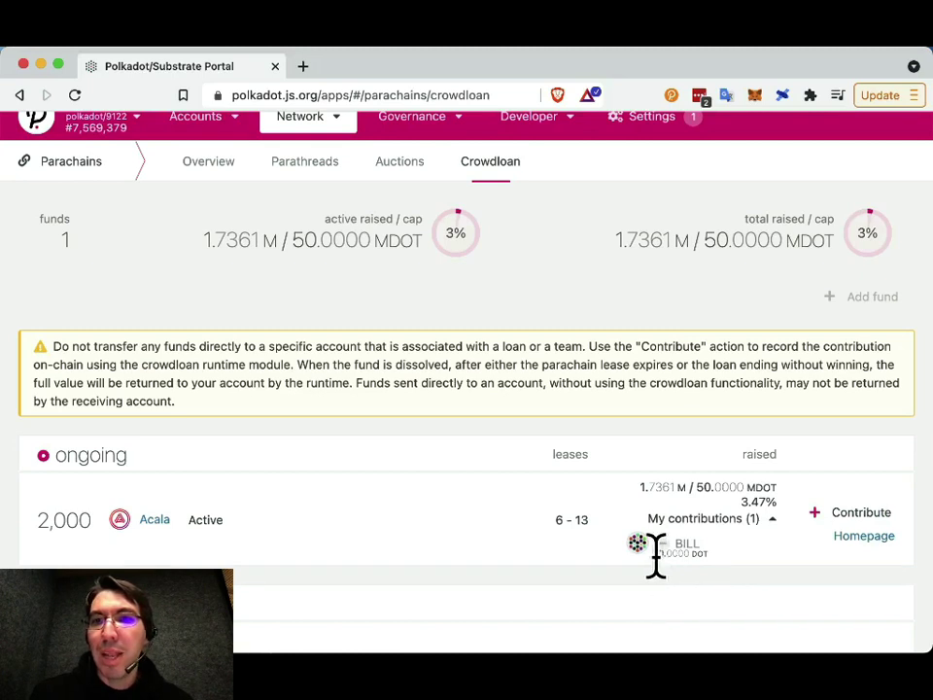
left_click_drag(656, 552, 694, 579)
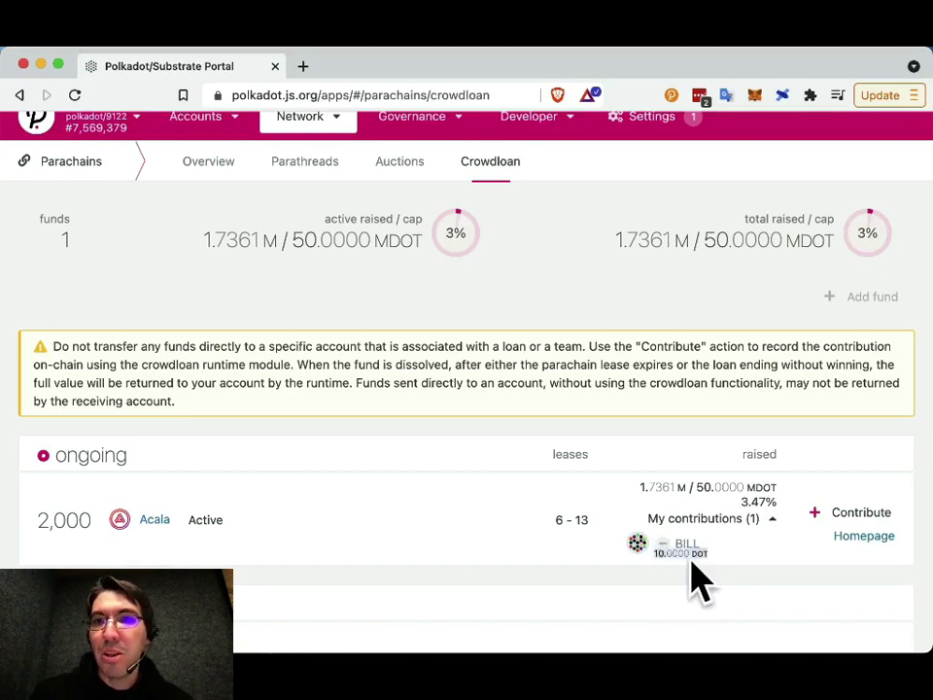
left_click(762, 593)
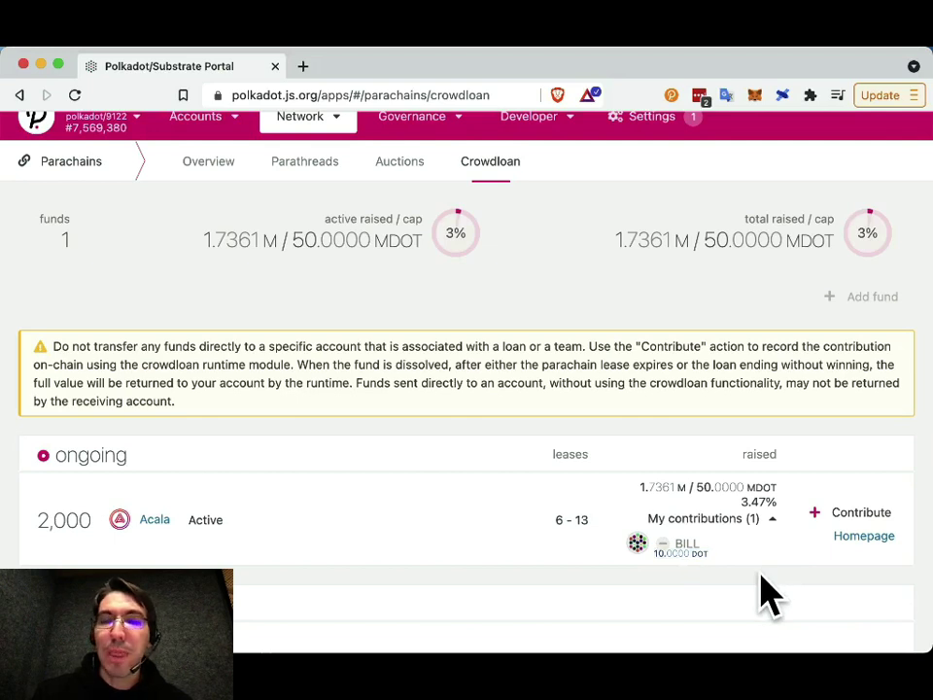